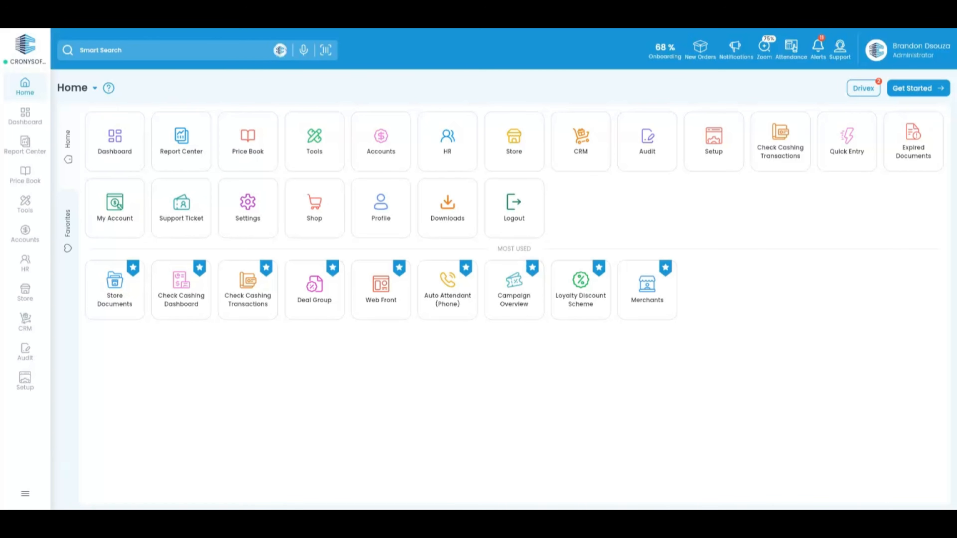
Step: Go to Store and open the POS Register Setup page
left_click(27, 292)
left_click(159, 415)
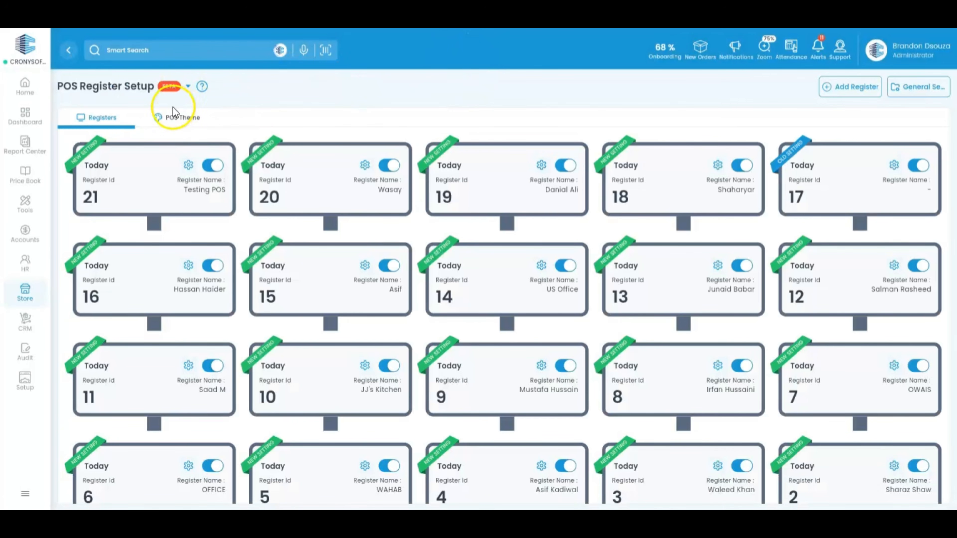
Step: Switch to the POS Theme template list and scroll through its cards
left_click(173, 114)
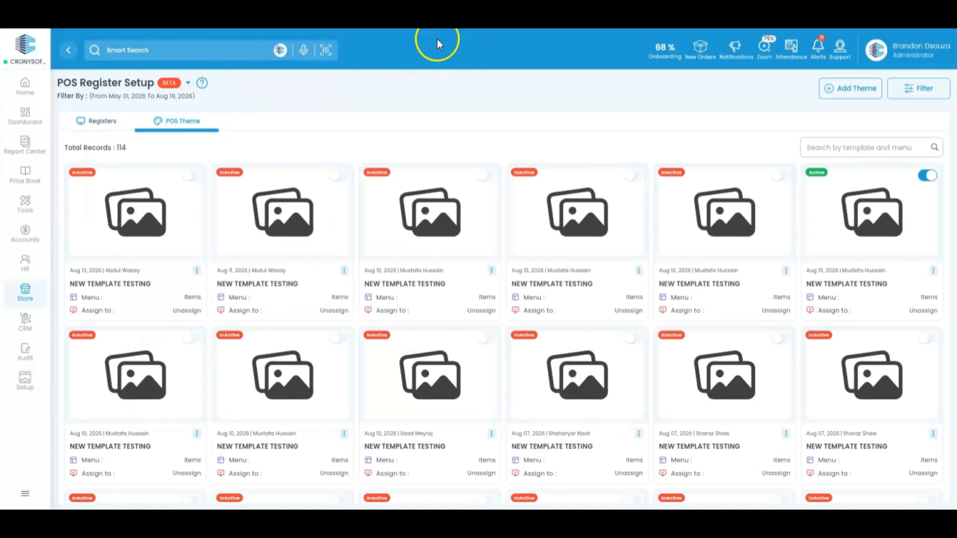
scroll(497, 256, "down", 10)
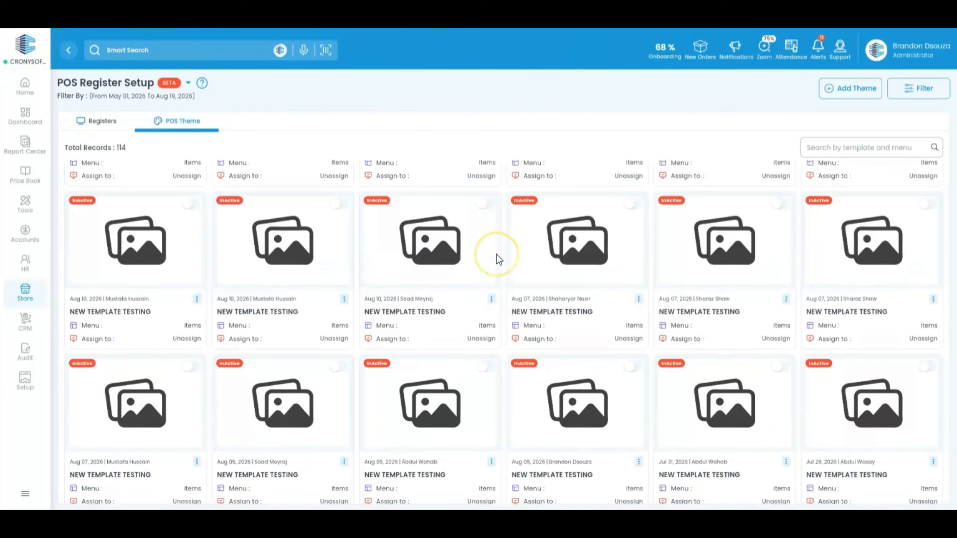
scroll(497, 259, "down", 5)
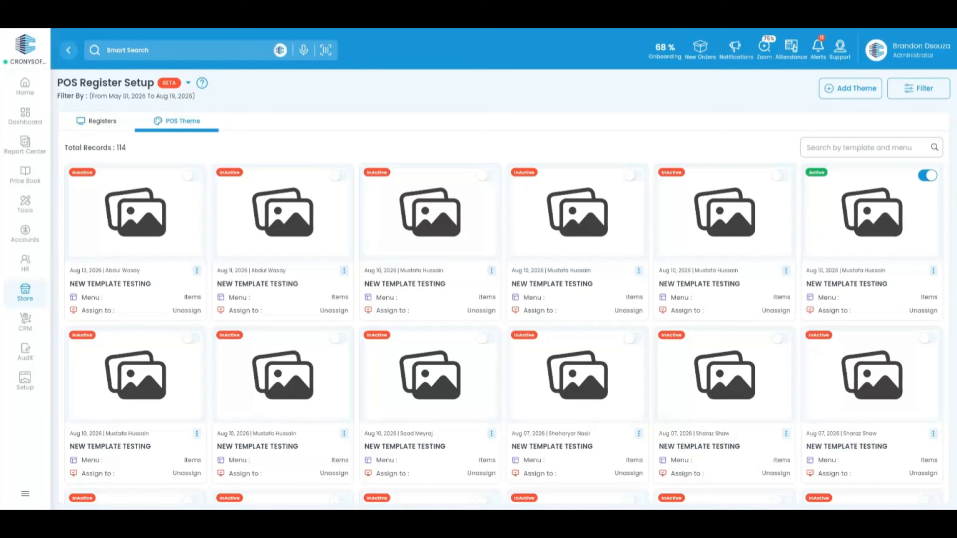
Step: Search the templates for 'brando', then clear the search to show all 114
left_click(821, 147)
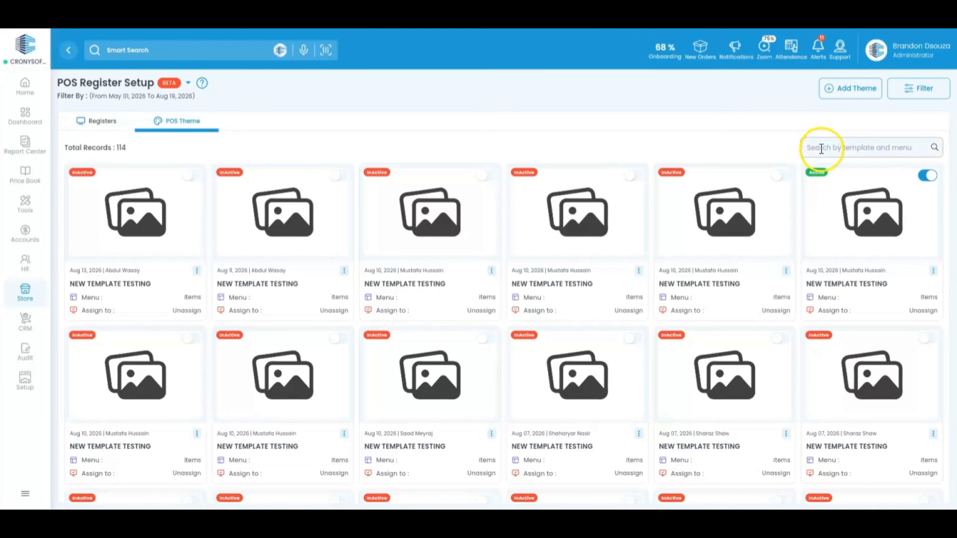
type("brando")
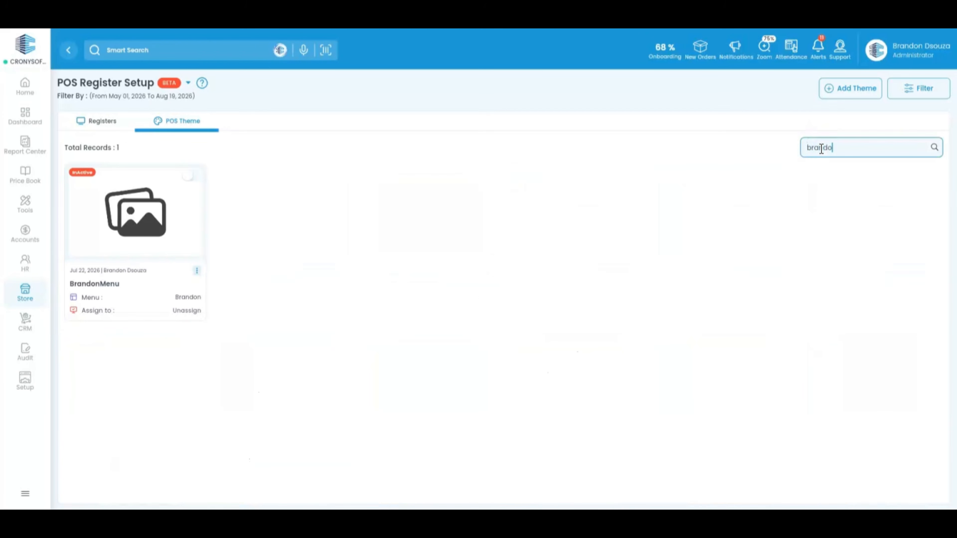
double_click(822, 148)
key("BackSpace")
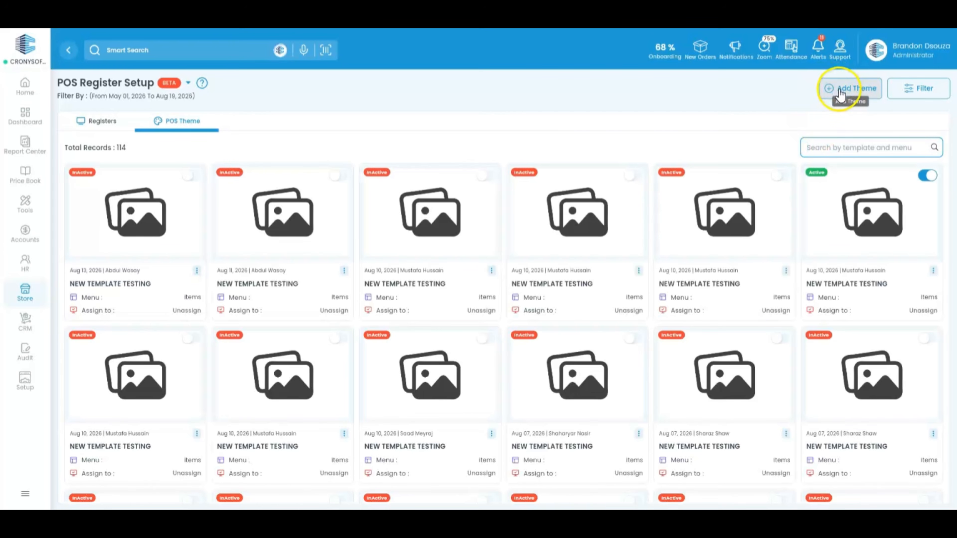
Step: Add a new theme template named 'Test 01'
left_click(841, 90)
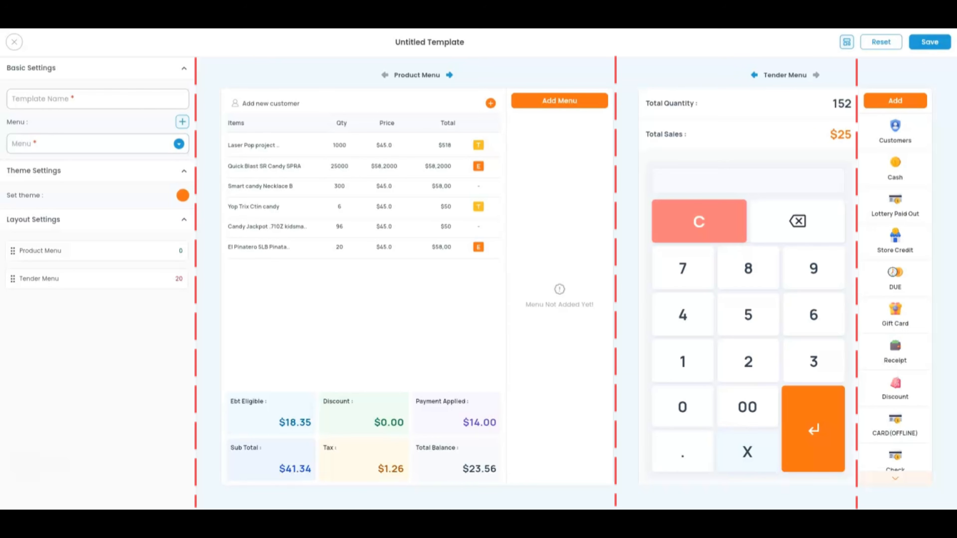
left_click(130, 101)
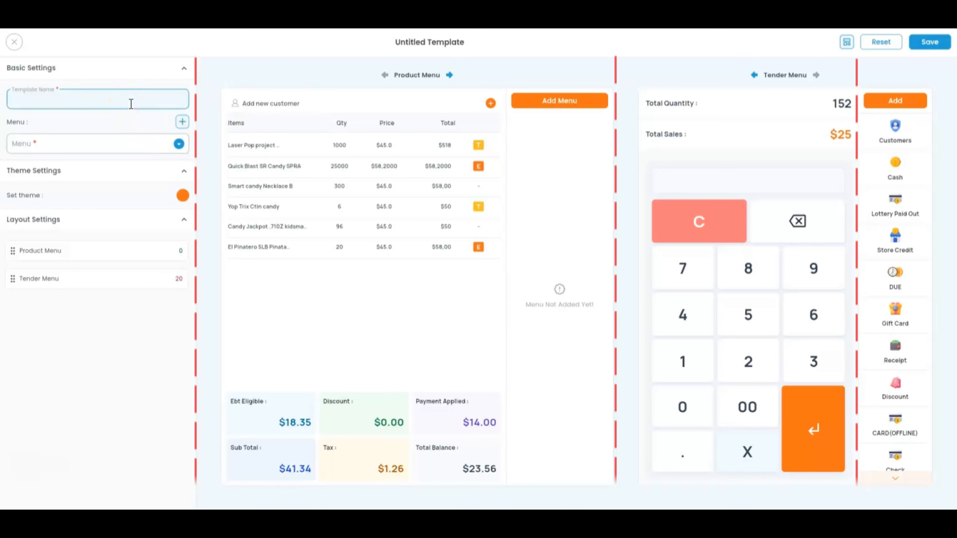
type("Test 01")
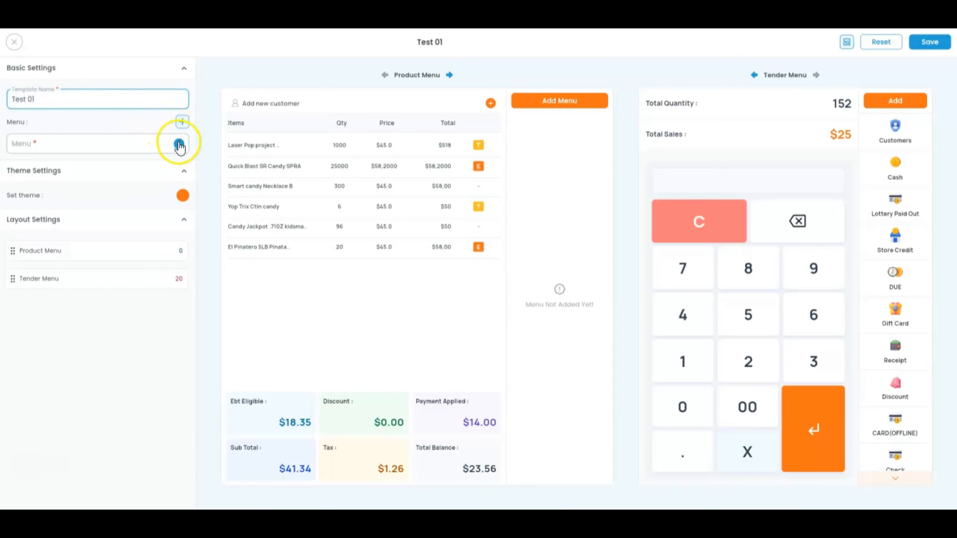
Step: Choose the Brandon menu for the template, filtering the menu list by 'brandon'
left_click(178, 143)
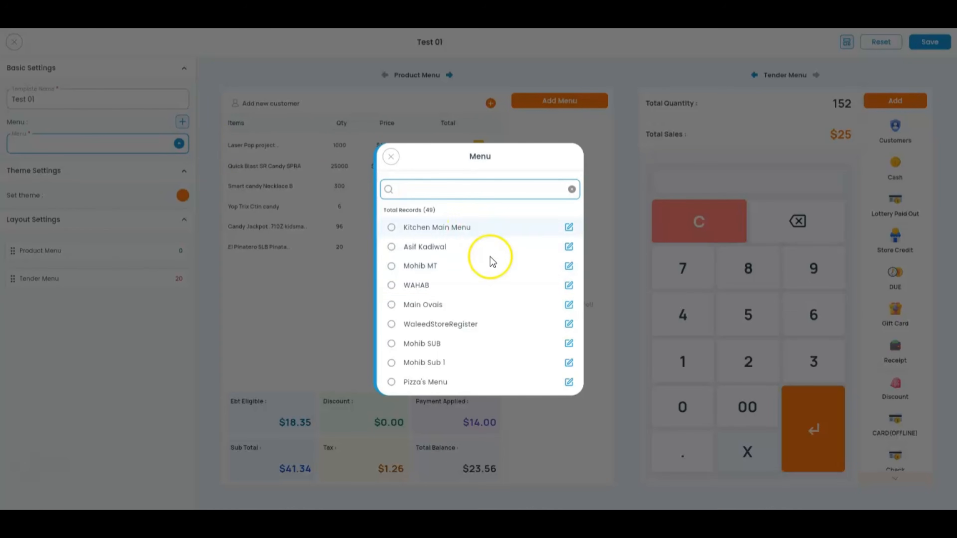
scroll(485, 280, "down", 5)
left_click(423, 188)
type("brandon")
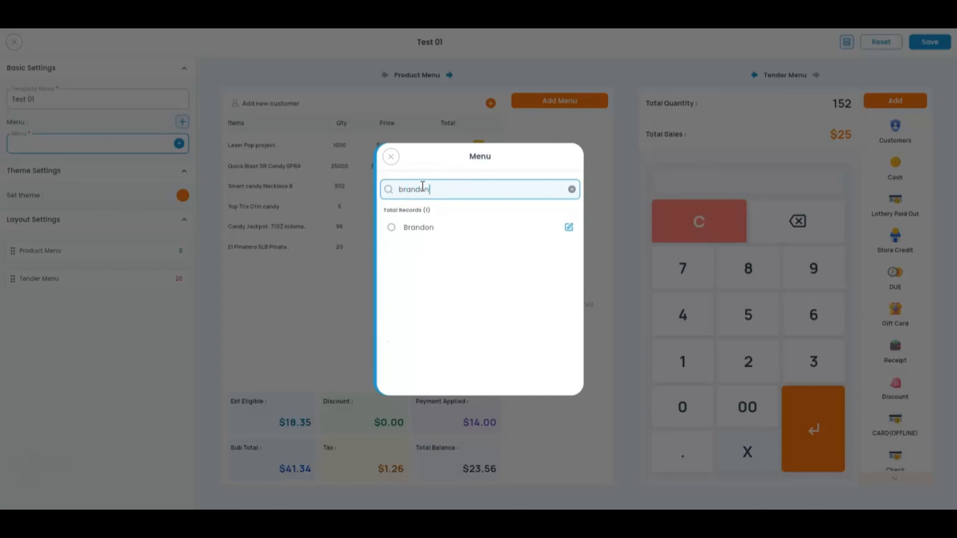
left_click(391, 227)
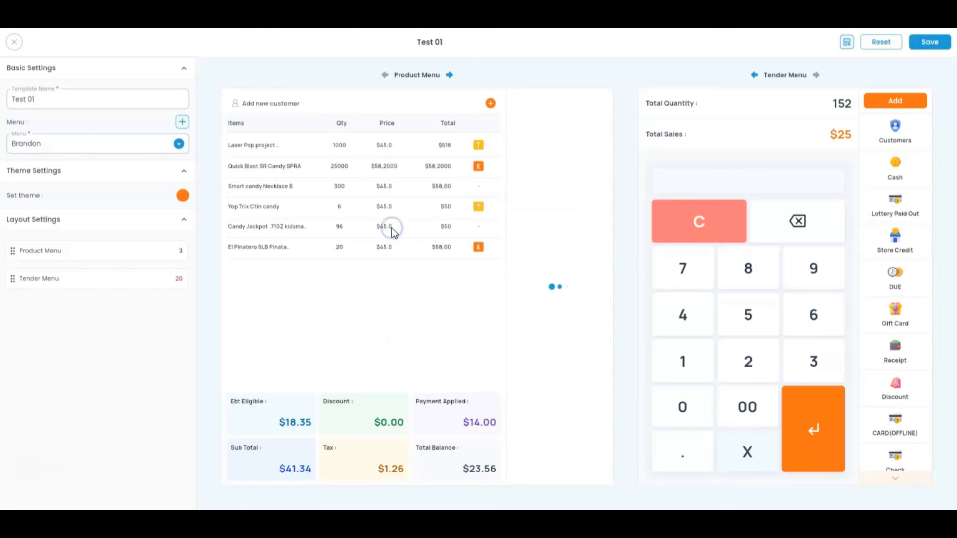
Step: Apply the blue colour theme to Test 01, then try dragging the Product Menu section
left_click(183, 197)
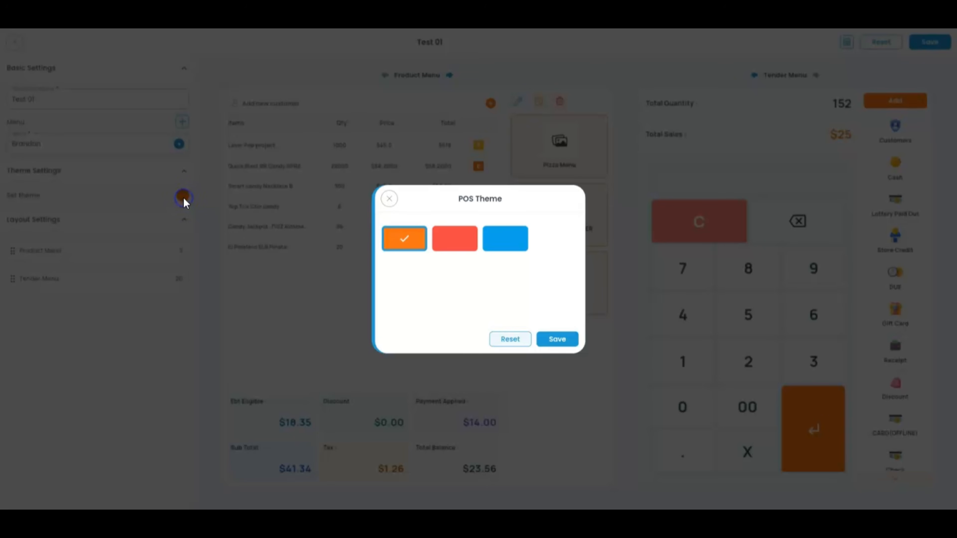
left_click(513, 240)
left_click(557, 340)
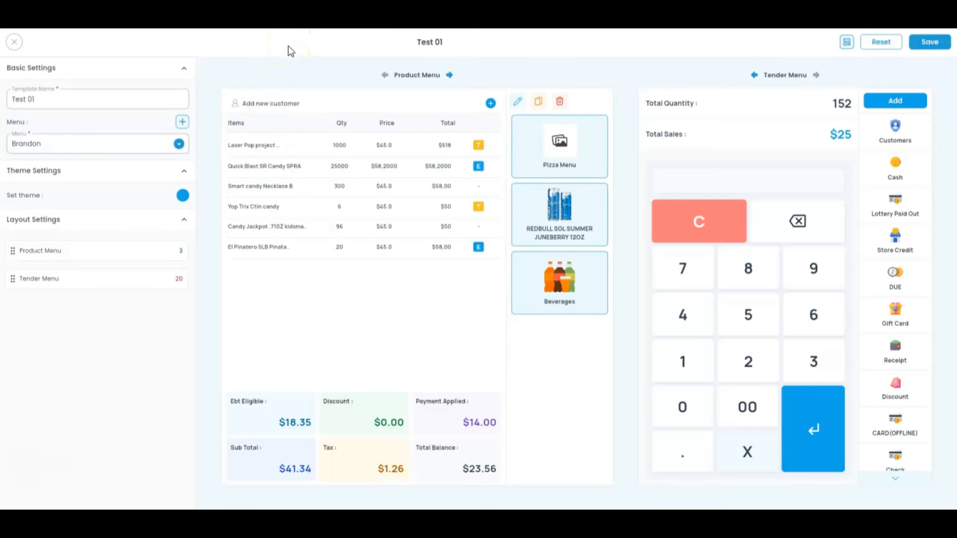
left_click_drag(14, 252, 11, 320)
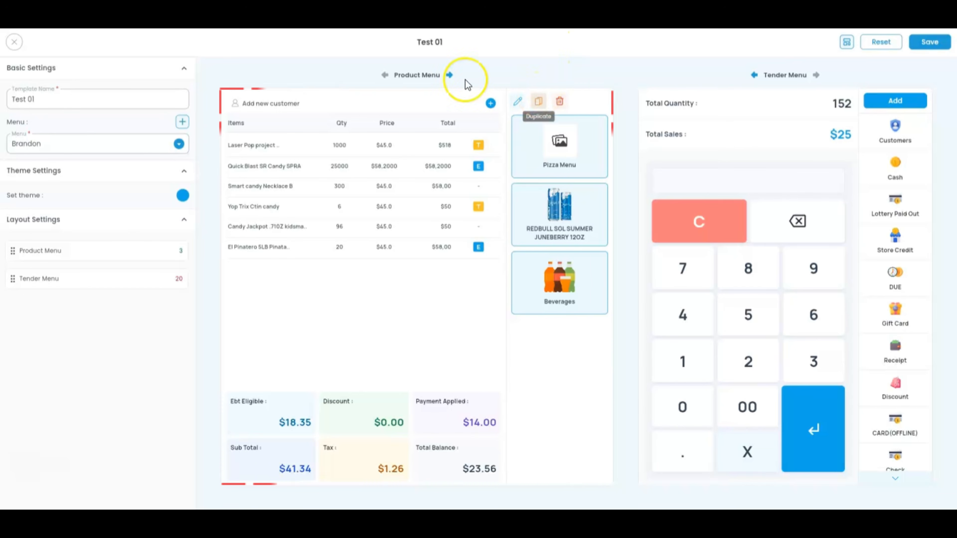
left_click(184, 124)
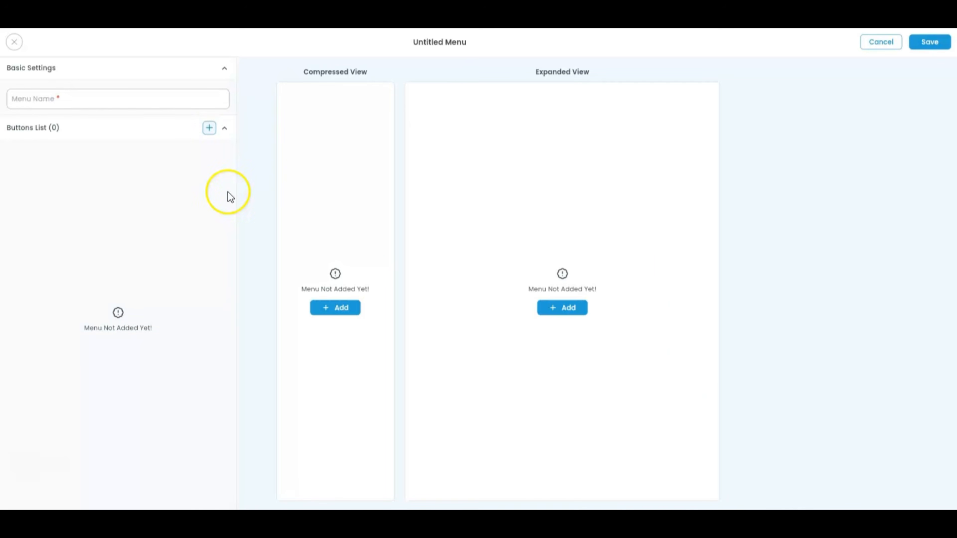
left_click(209, 128)
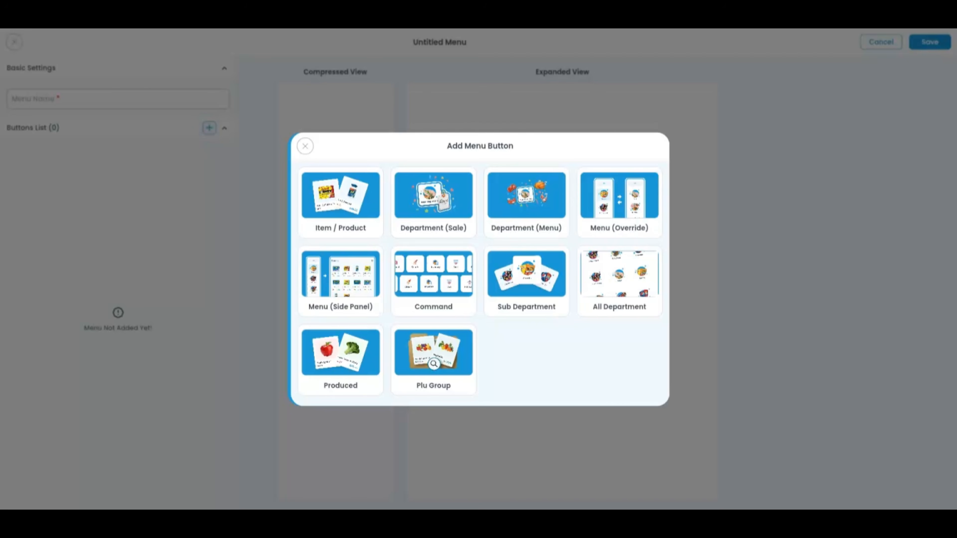
left_click(306, 145)
left_click(15, 44)
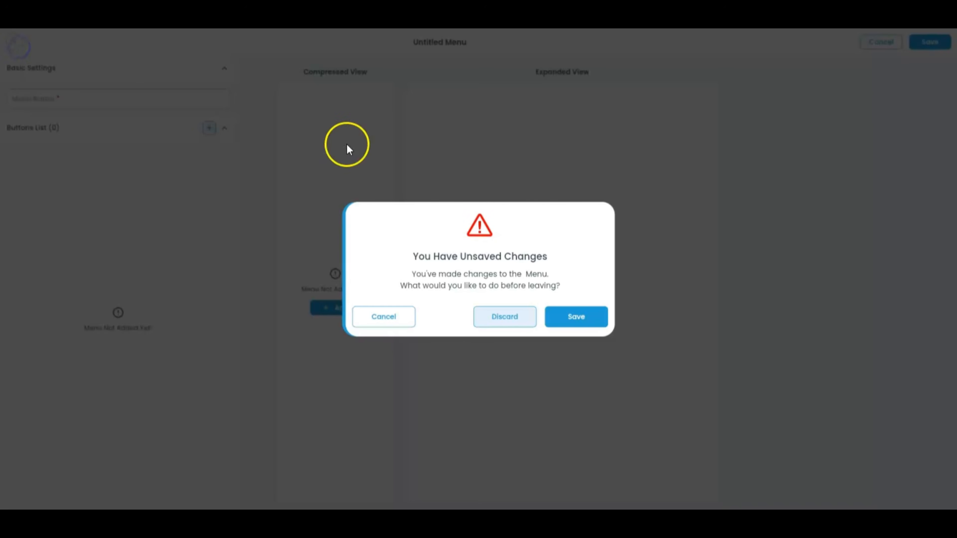
left_click(513, 327)
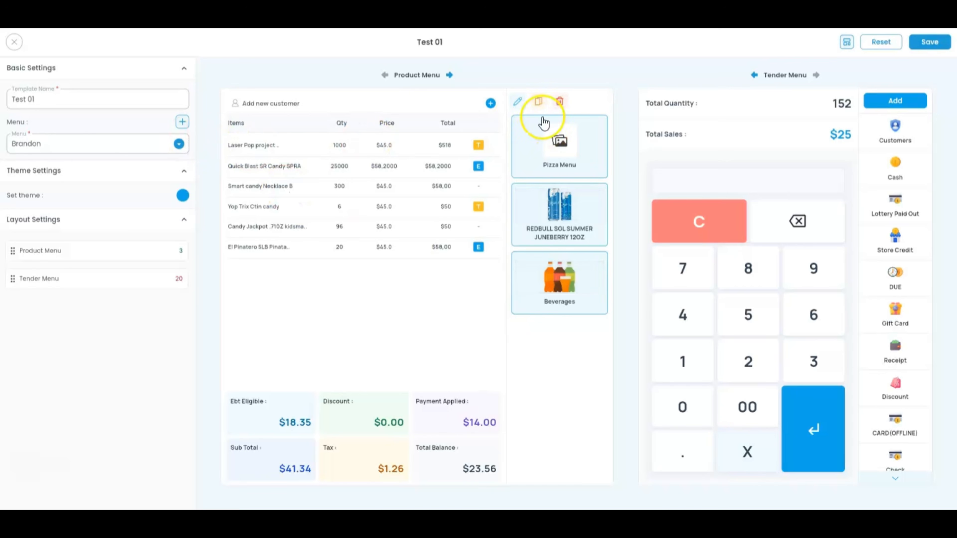
Step: Open the Brandon menu and review the Pizza Menu and Beverages buttons' settings and items
left_click(523, 106)
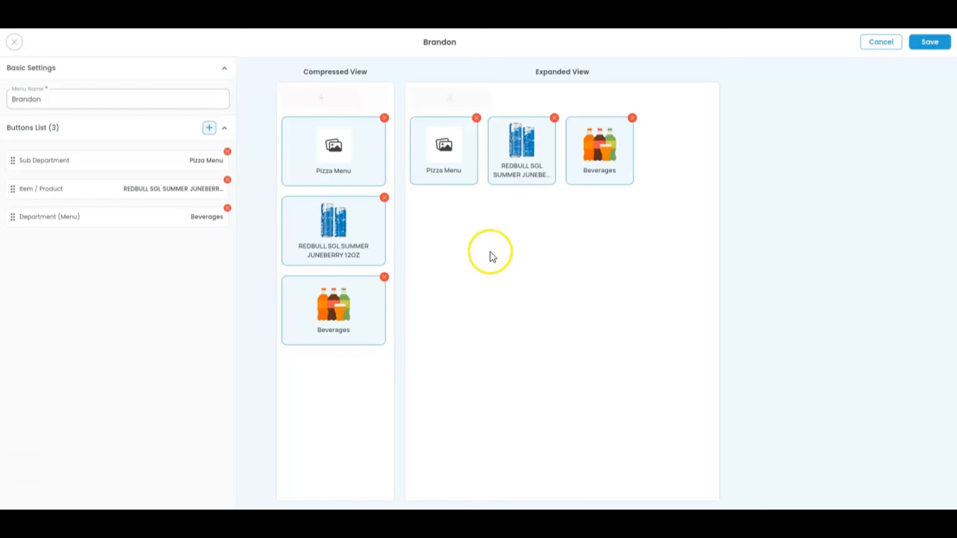
left_click(445, 164)
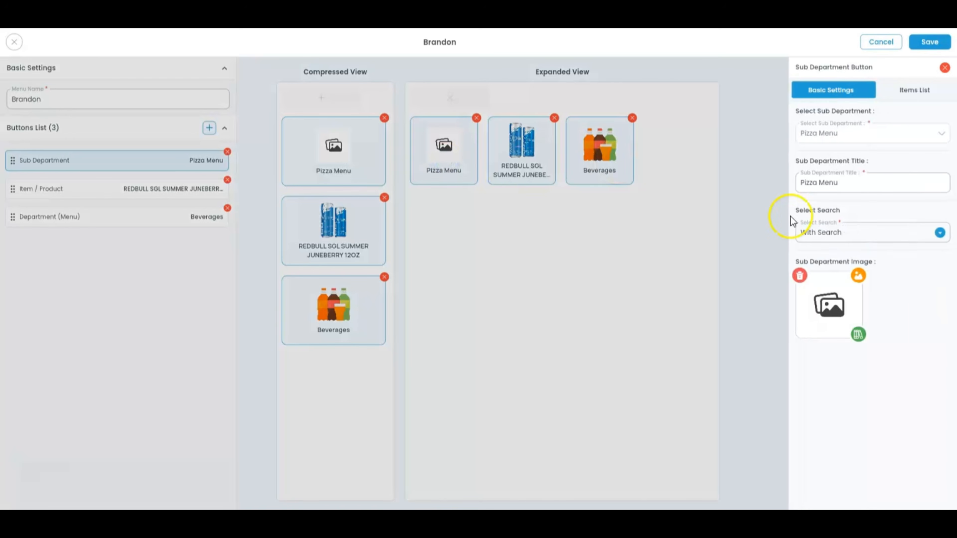
left_click(915, 92)
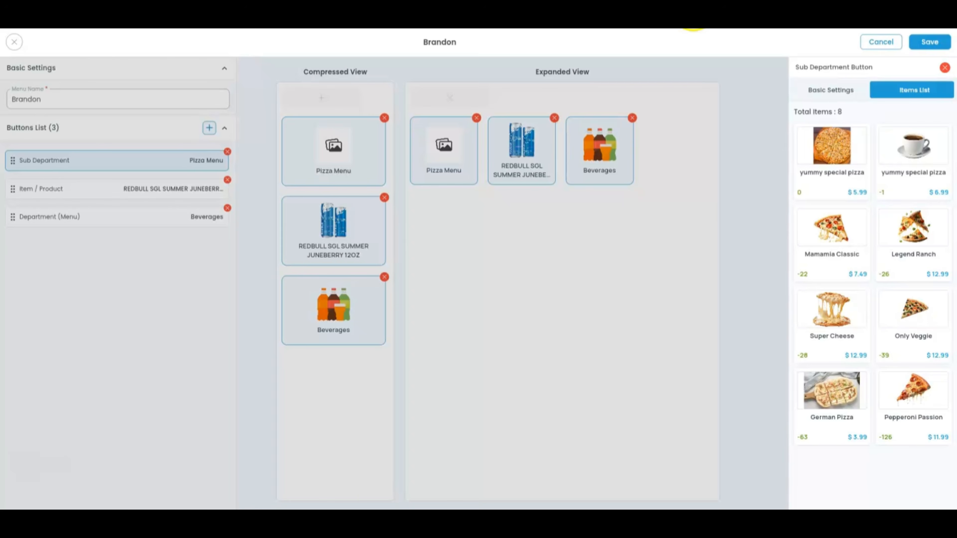
left_click(831, 91)
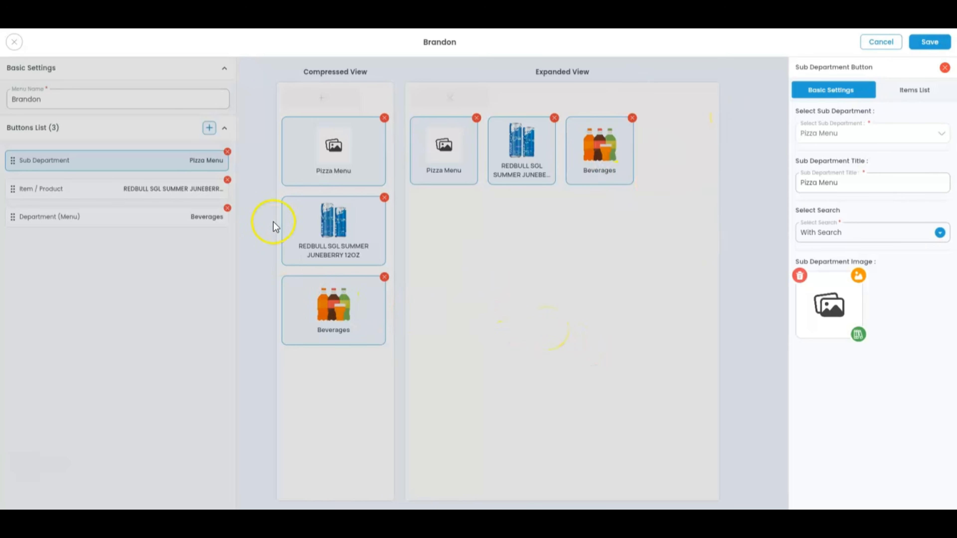
left_click(352, 309)
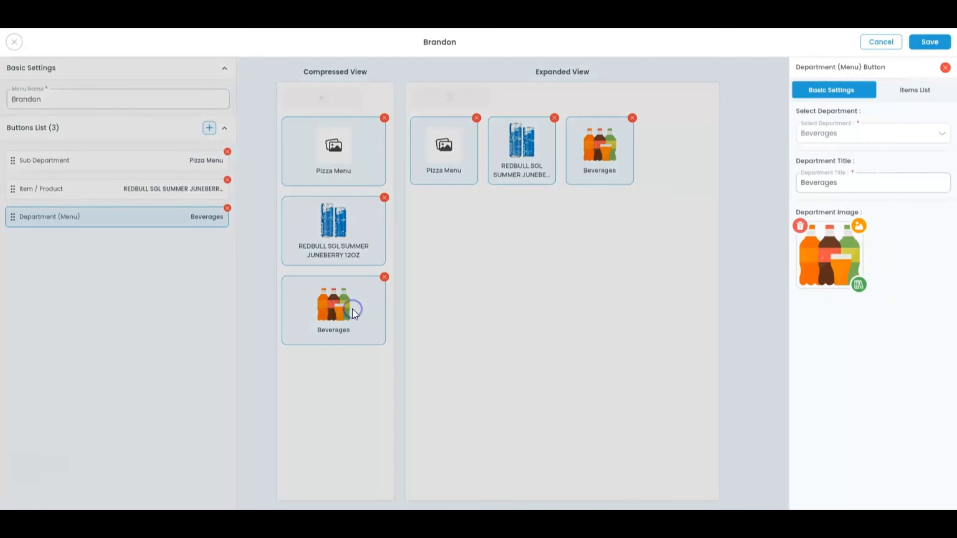
left_click(926, 92)
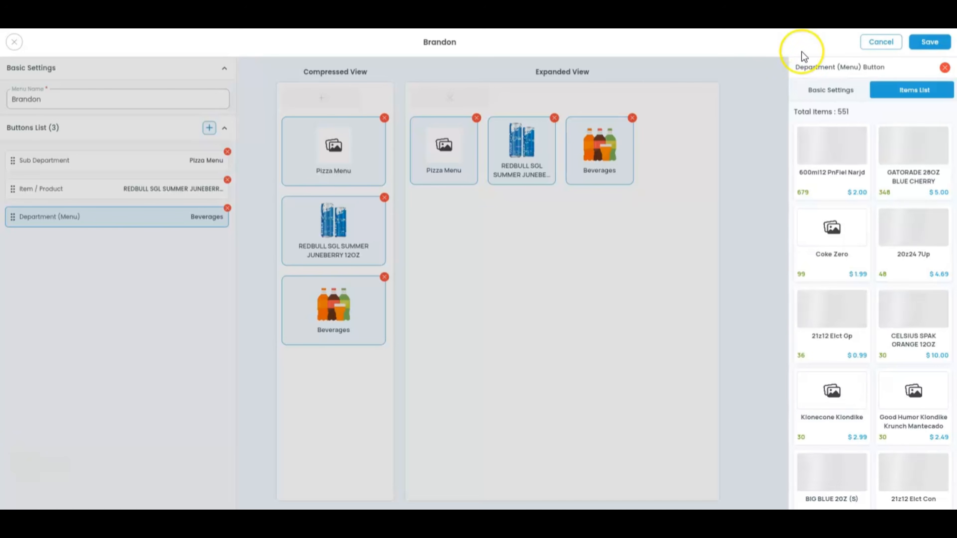
left_click(832, 91)
left_click(717, 70)
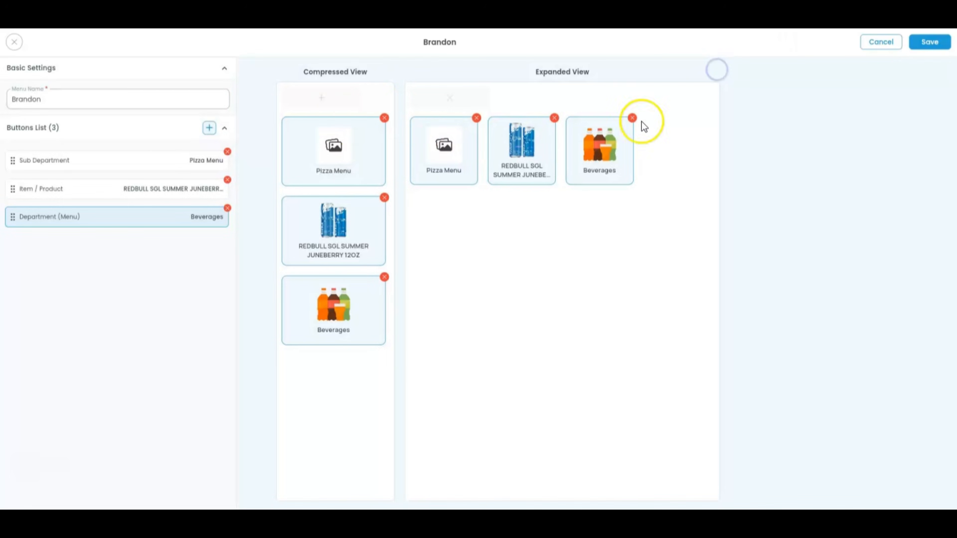
Step: Cancel adding a new button, recheck Pizza Menu, then exit the editor discarding changes
left_click(210, 129)
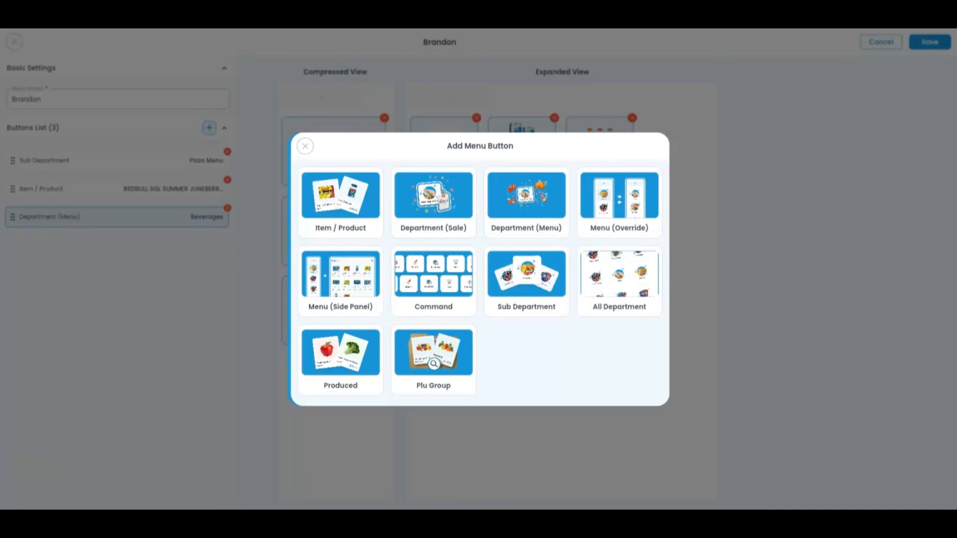
left_click(306, 147)
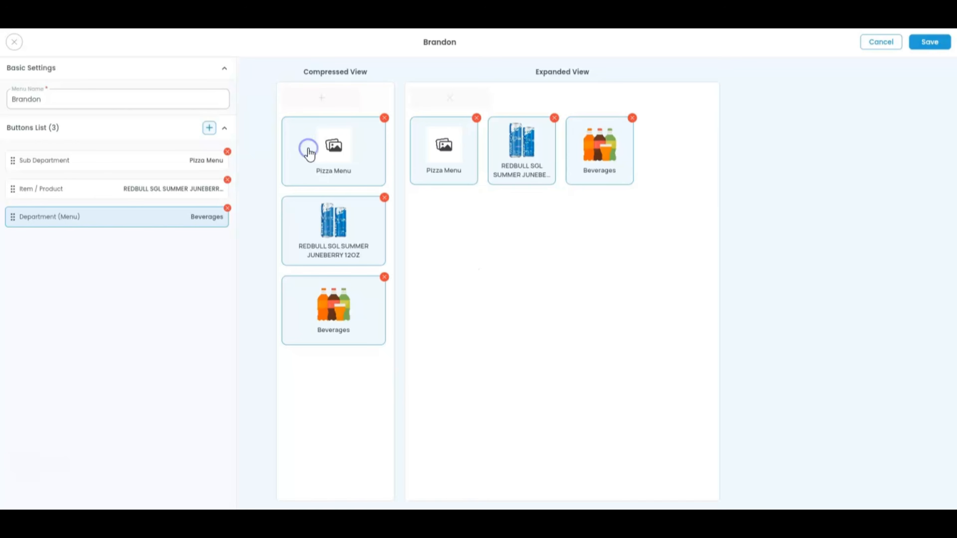
left_click(472, 172)
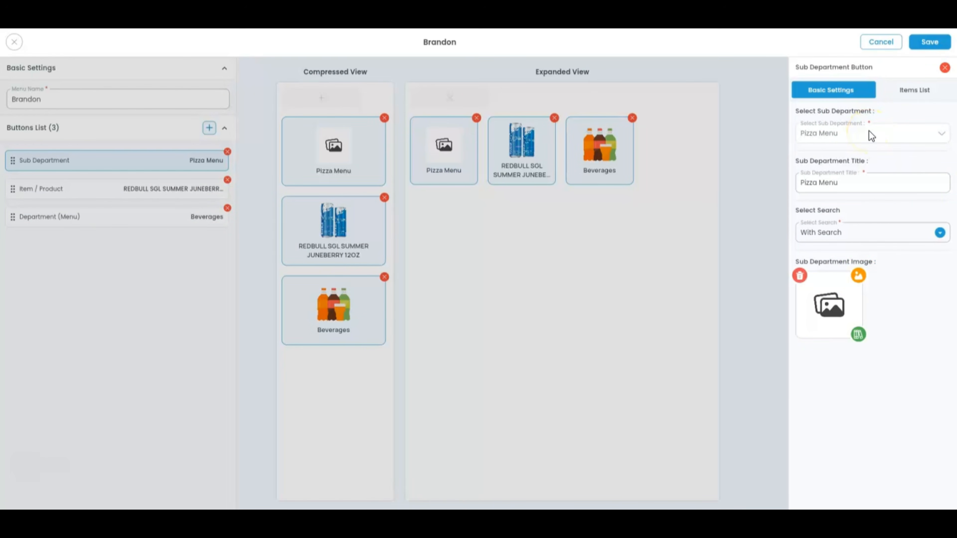
left_click(477, 70)
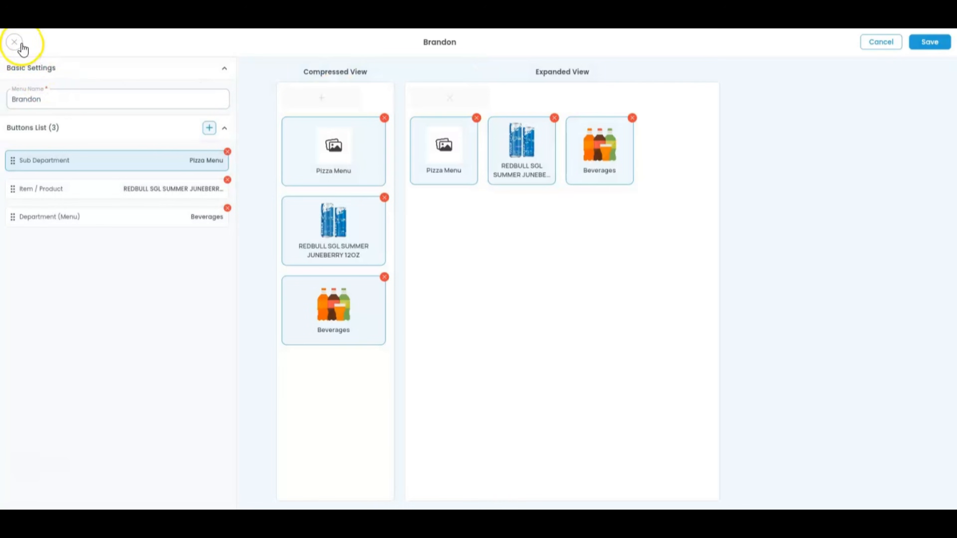
left_click(22, 44)
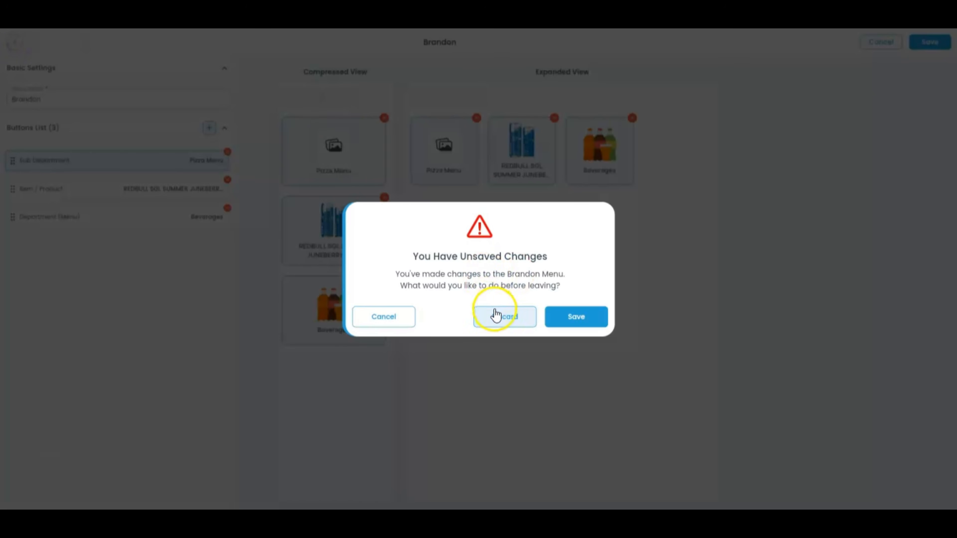
left_click(496, 314)
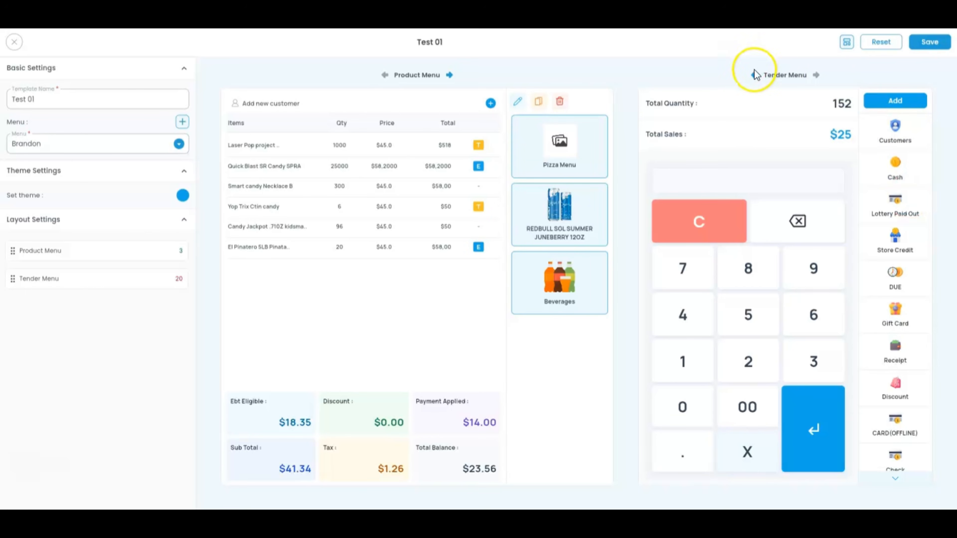
Step: Untick Customers, Store Credit, DUE, Vendor, Internal Transfer and Invoice Refund from the tender commands
left_click(880, 101)
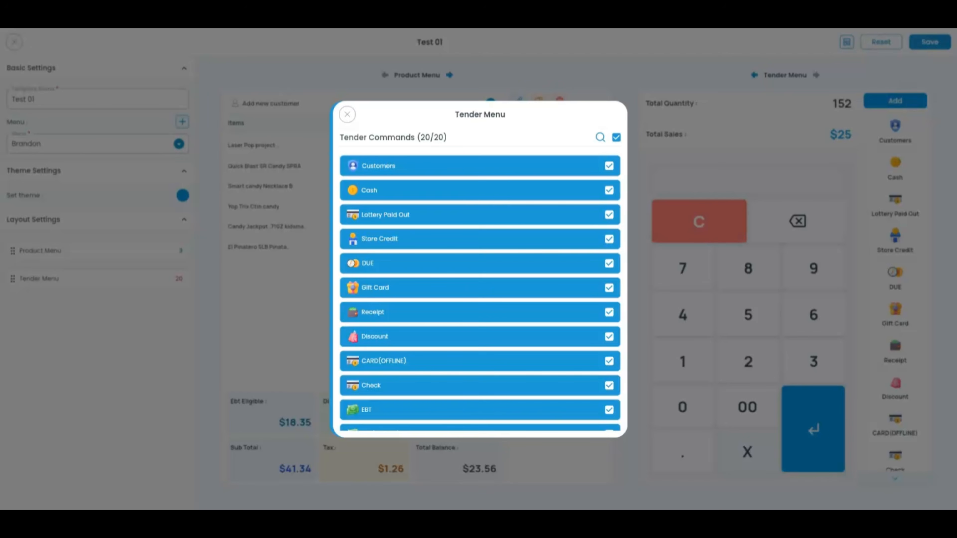
left_click(609, 166)
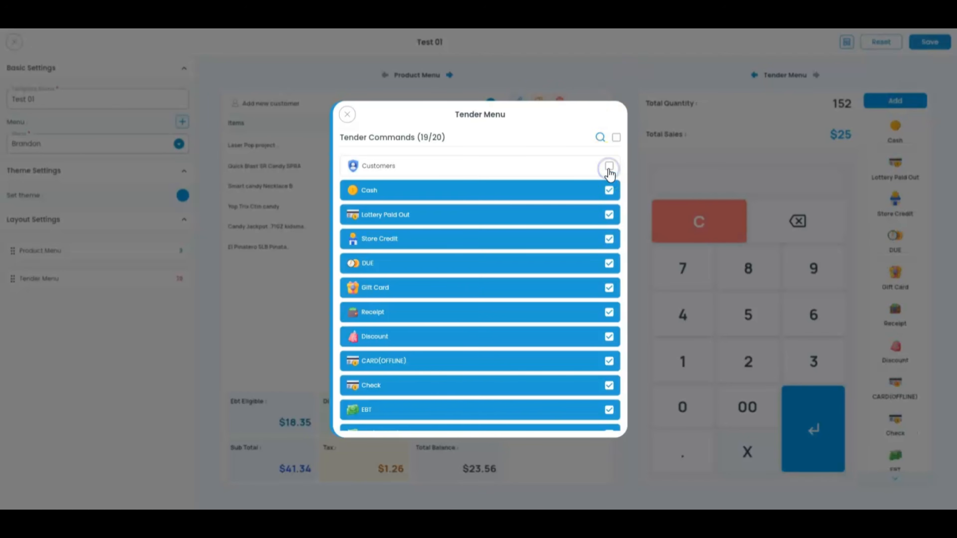
left_click(609, 238)
left_click(610, 267)
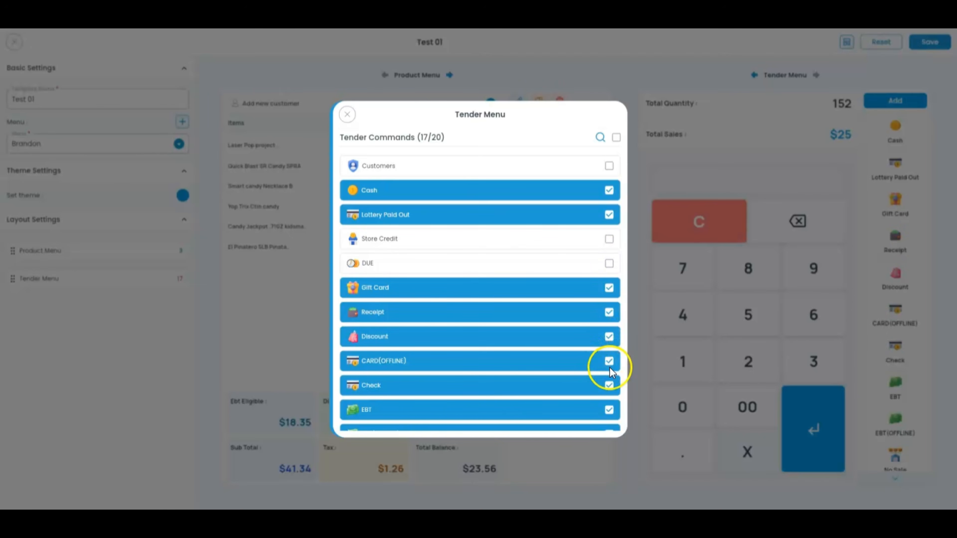
scroll(609, 367, "down", 2)
scroll(609, 367, "down", 3)
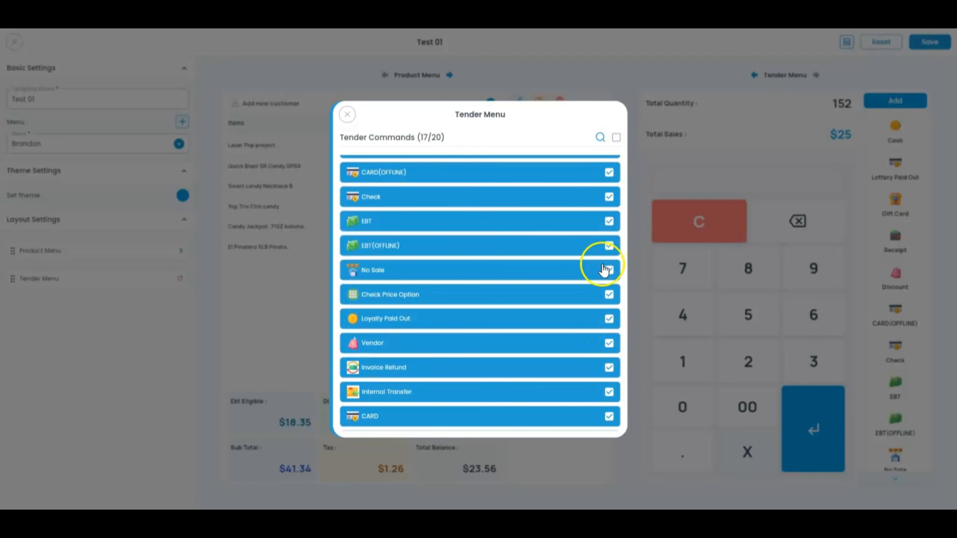
left_click(609, 343)
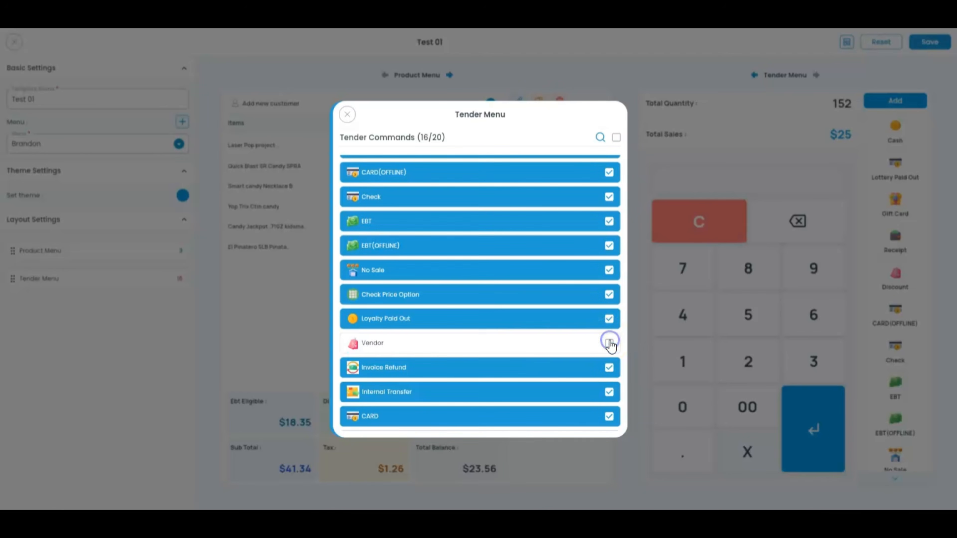
left_click(609, 393)
left_click(610, 370)
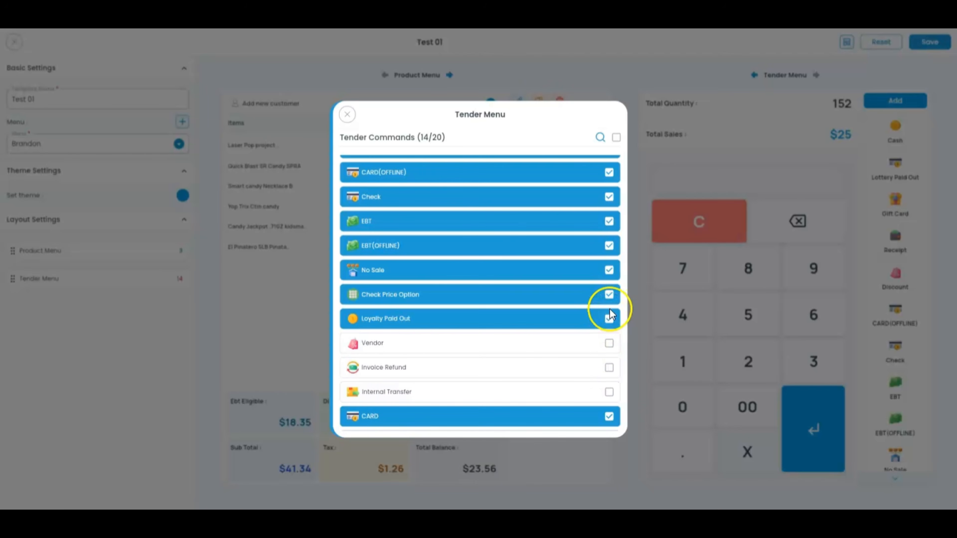
scroll(459, 274, "up", 5)
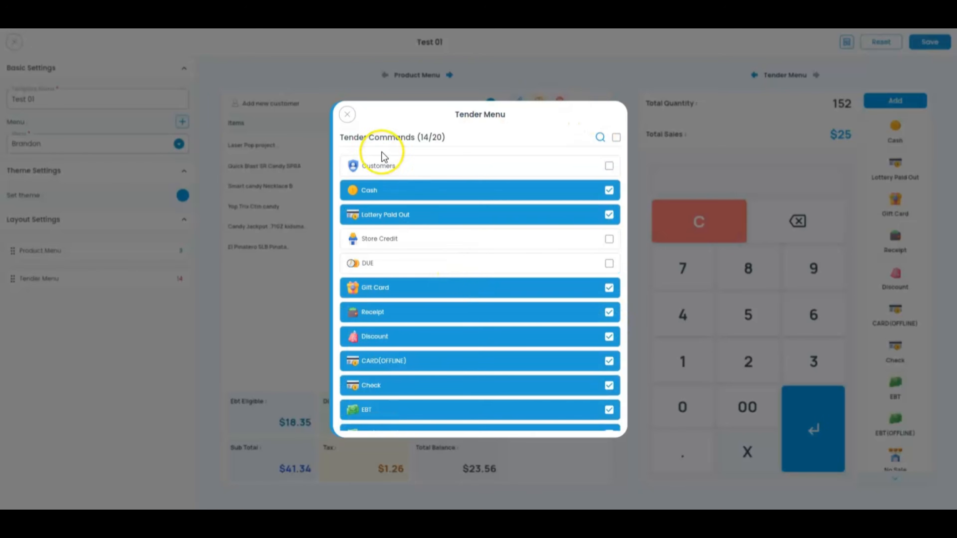
left_click(348, 114)
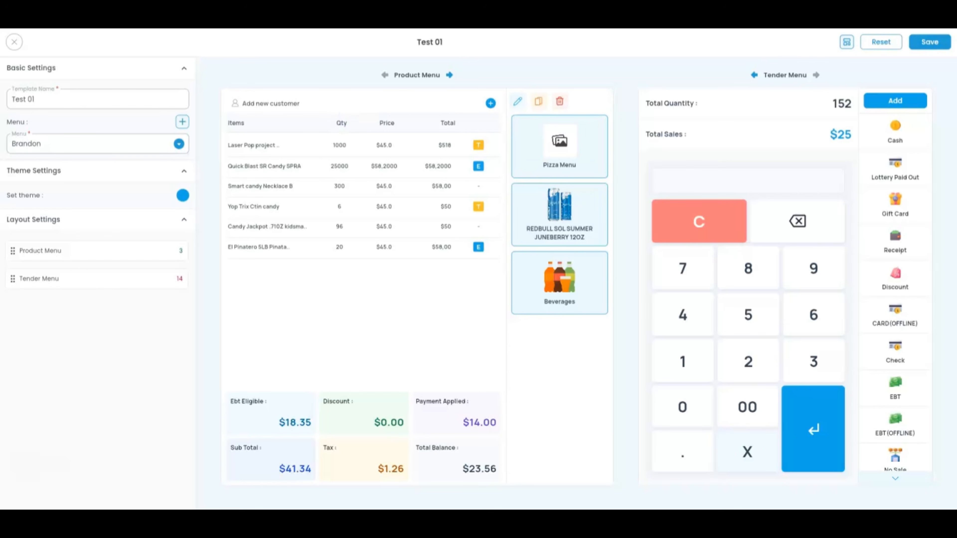
Step: Save the Test 01 template with its 14-command Tender Menu
scroll(921, 209, "down", 4)
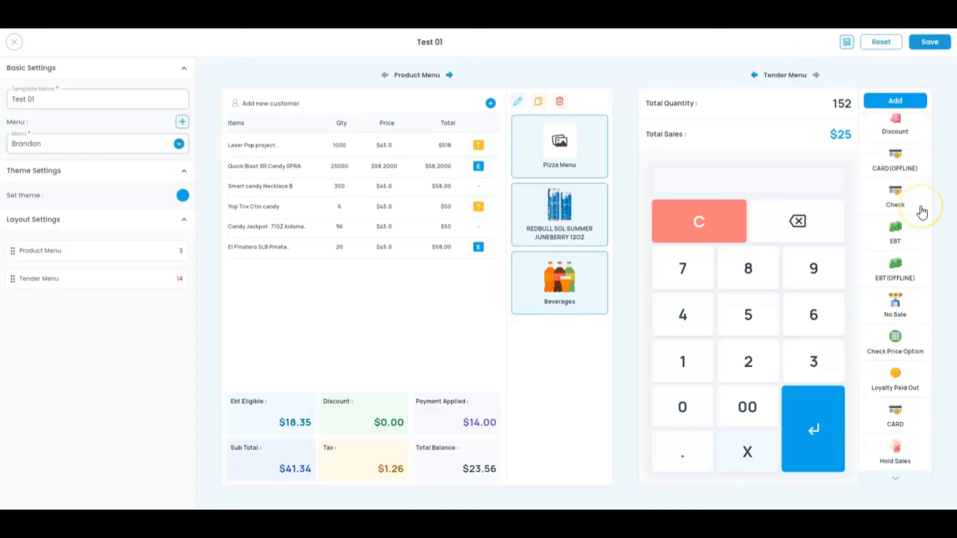
scroll(922, 212, "up", 4)
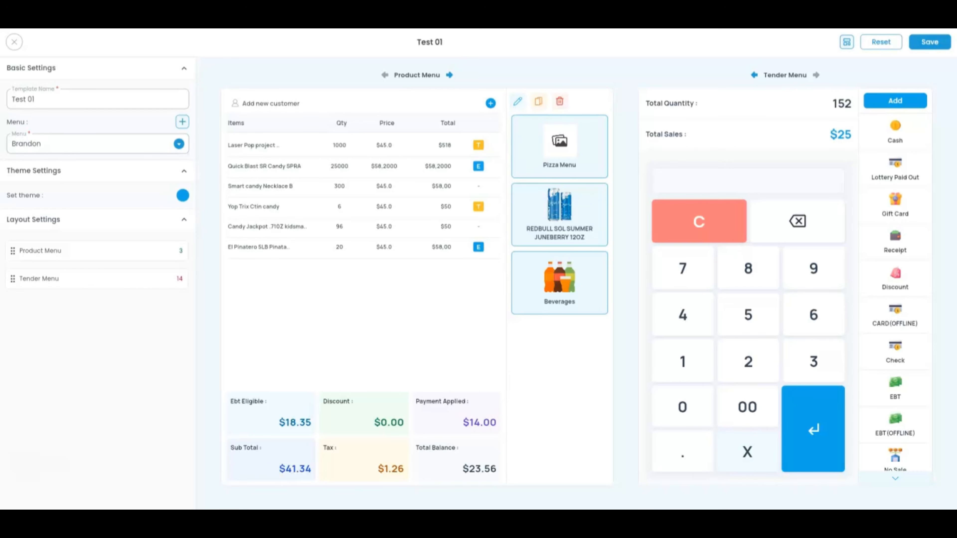
left_click(924, 44)
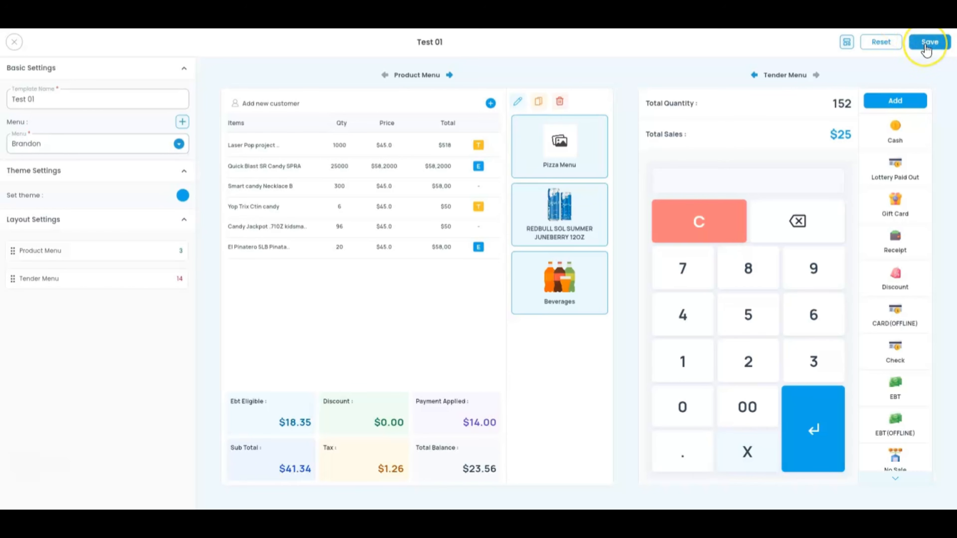